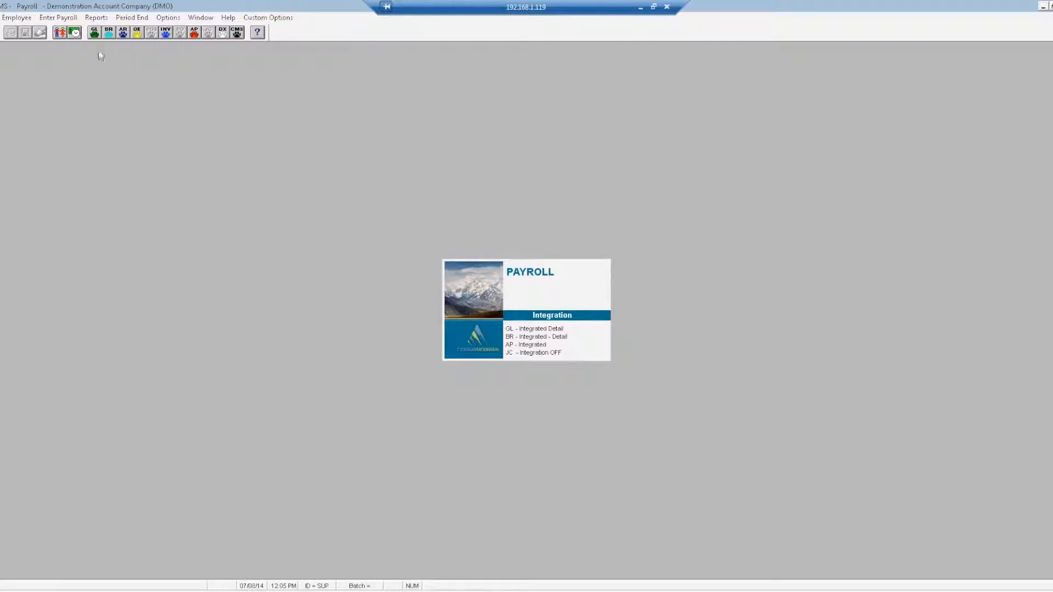
View the Prepare Payroll Assistant's process list for the AIX batch and close it without processing
left_click(57, 17)
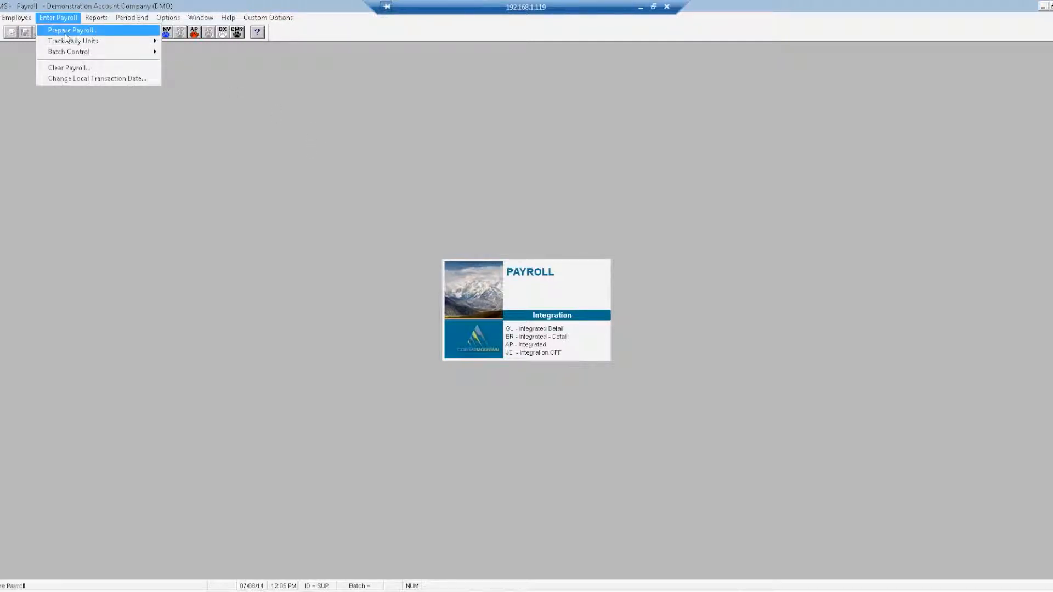
left_click(71, 28)
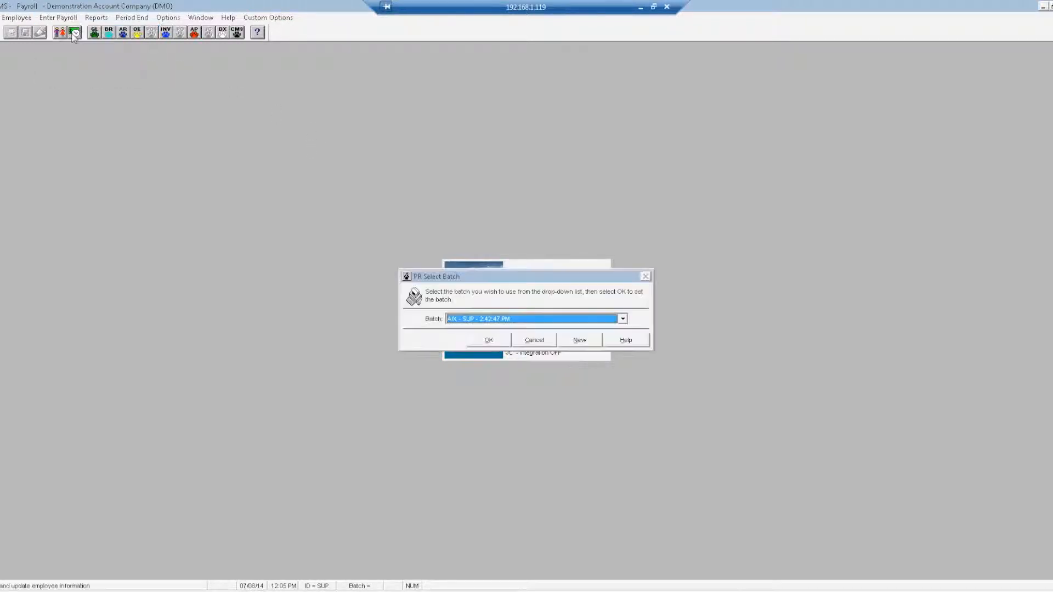
left_click(486, 340)
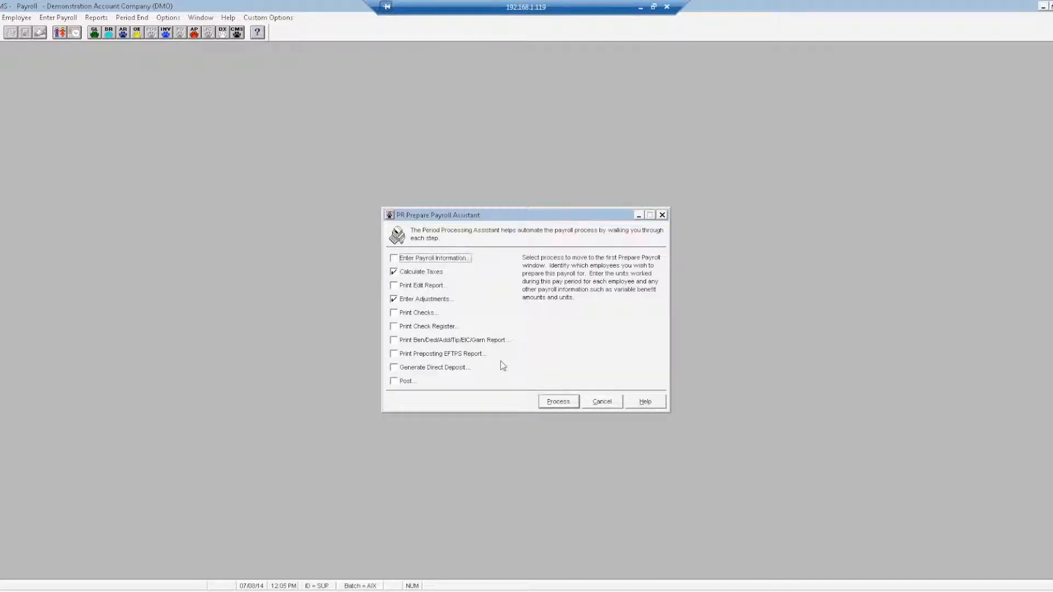
left_click(602, 401)
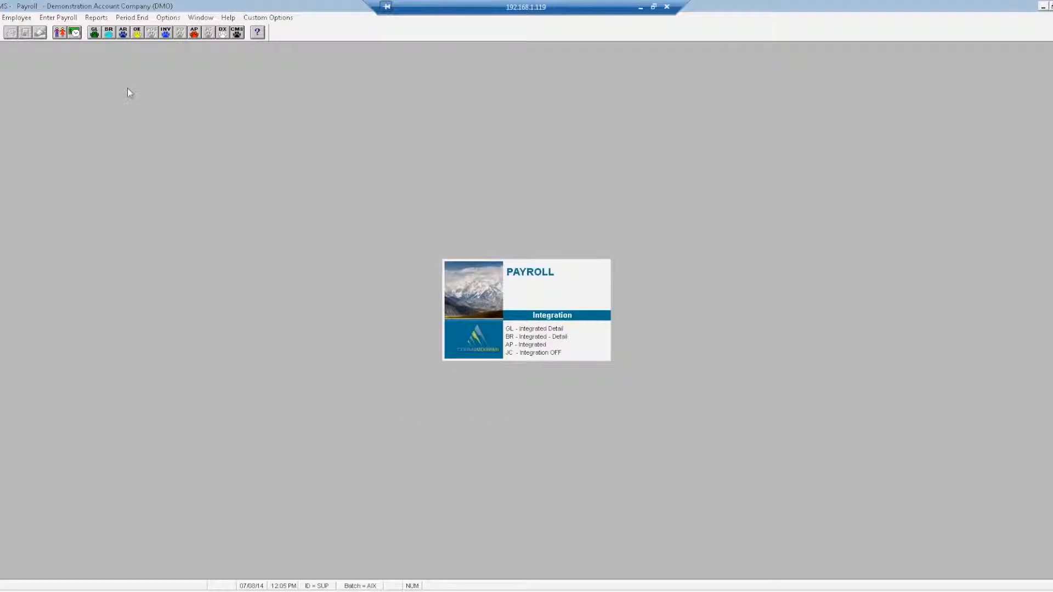
Clear the pending payroll transactions in the AIX batch without removing the batch
left_click(59, 18)
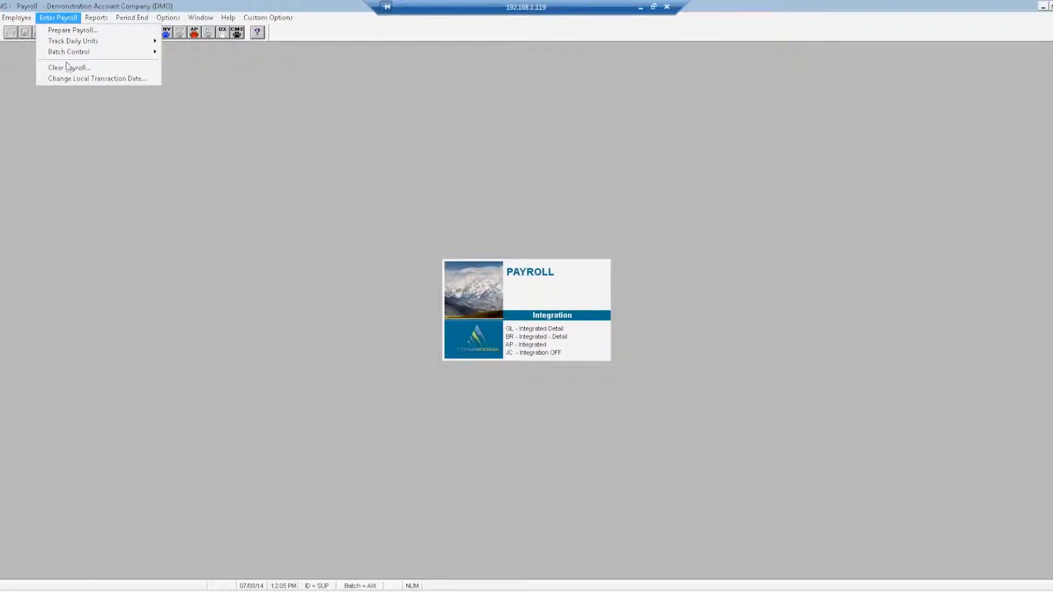
left_click(71, 71)
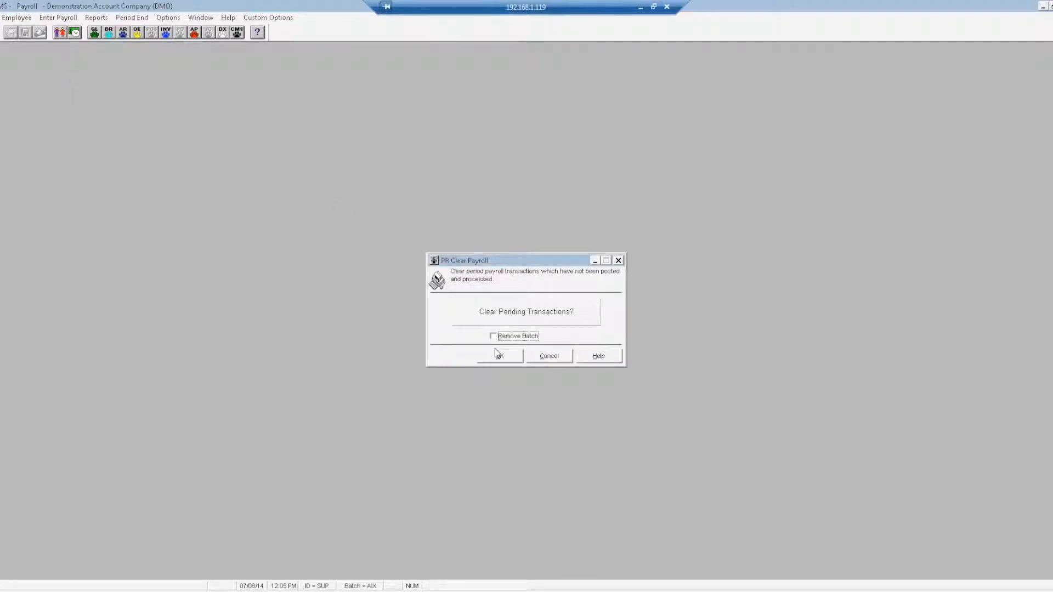
left_click(500, 357)
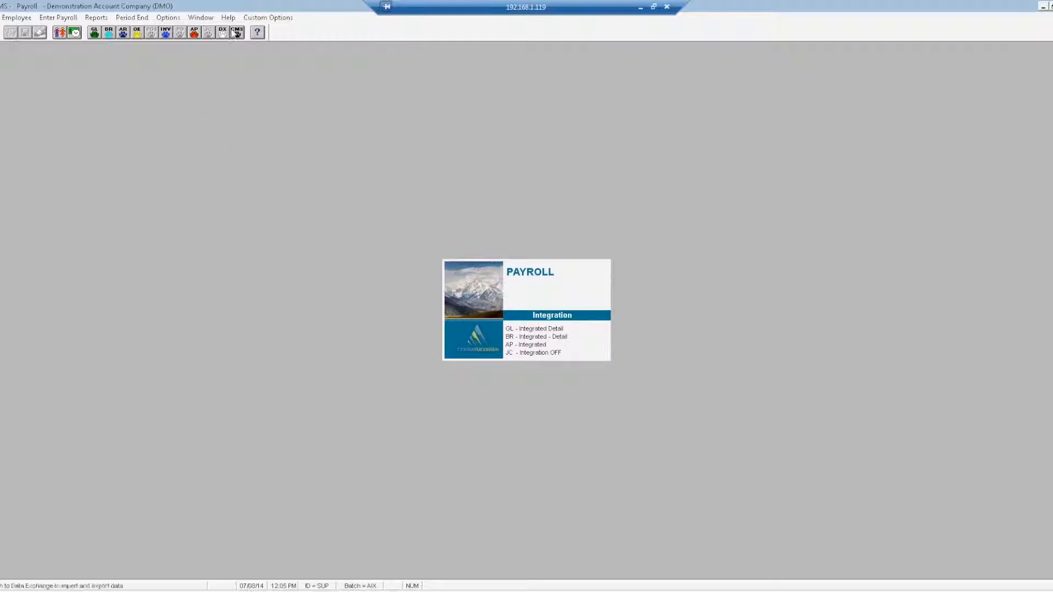
Switch to the Cougar Mountain main menu, view the Reindex Data Files options, and close them without reindexing
left_click(236, 33)
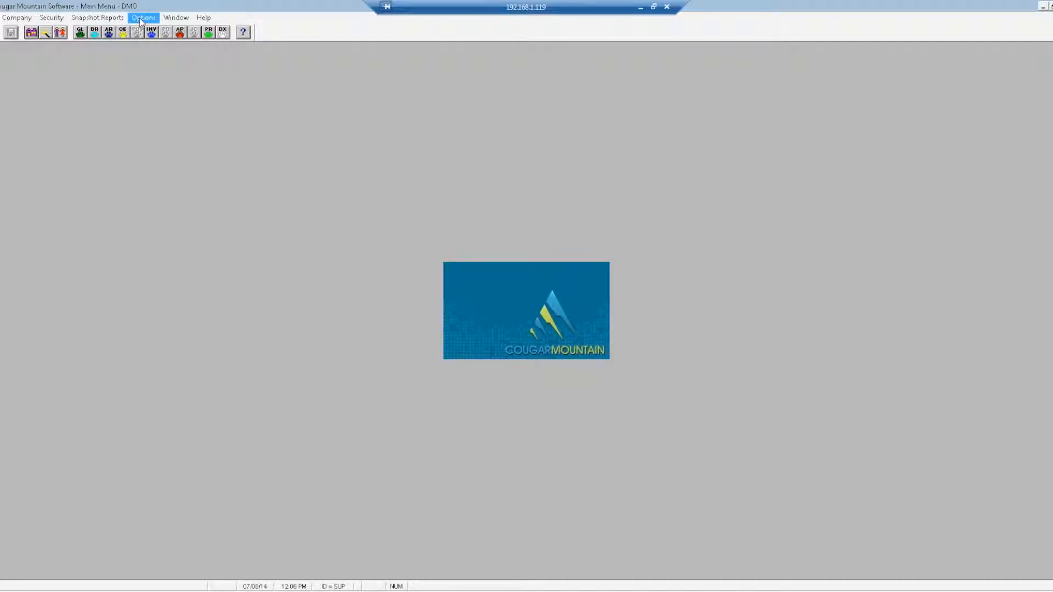
left_click(141, 18)
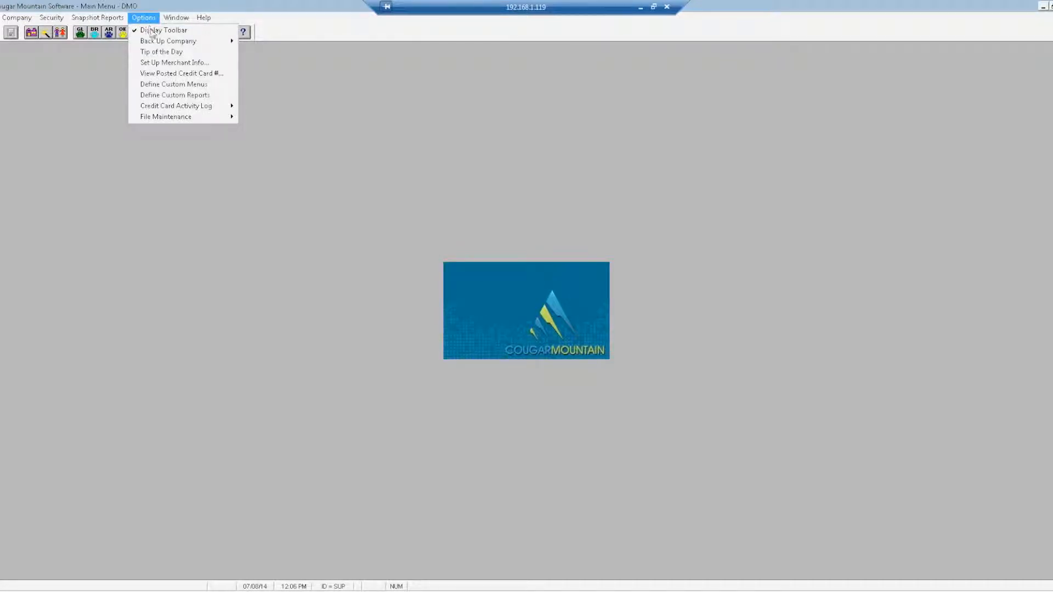
mouse_move(191, 119)
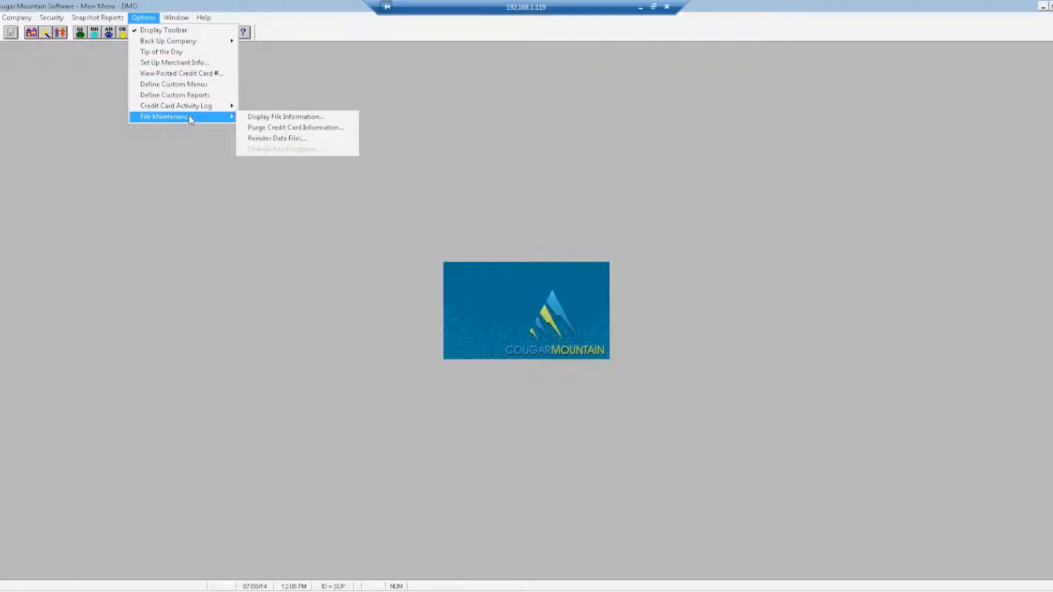
left_click(266, 138)
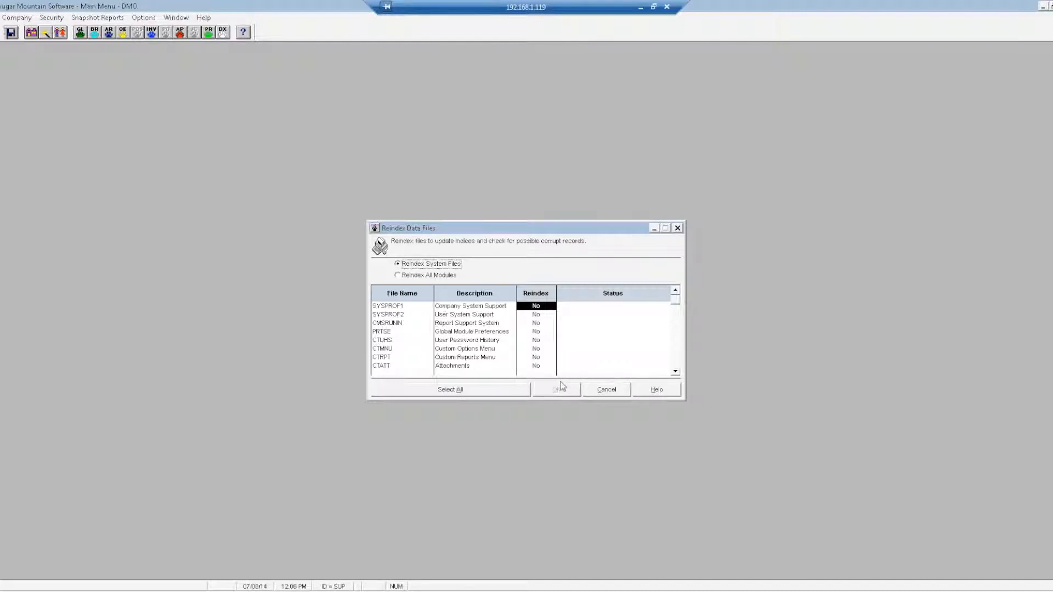
left_click(611, 390)
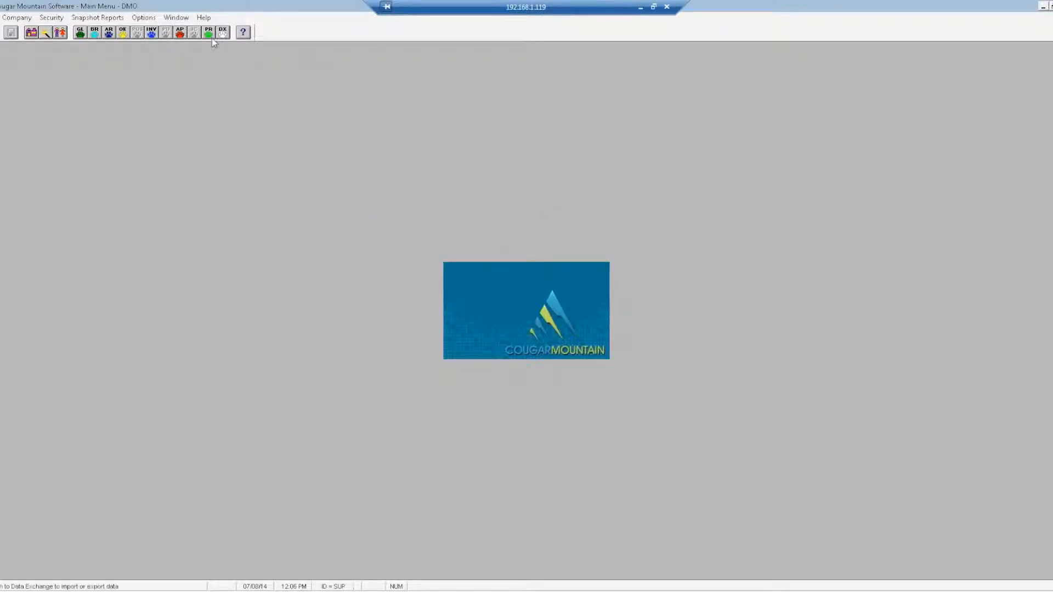
Switch to Accounts Payable, view the Purge History settings, and close them without purging
left_click(180, 33)
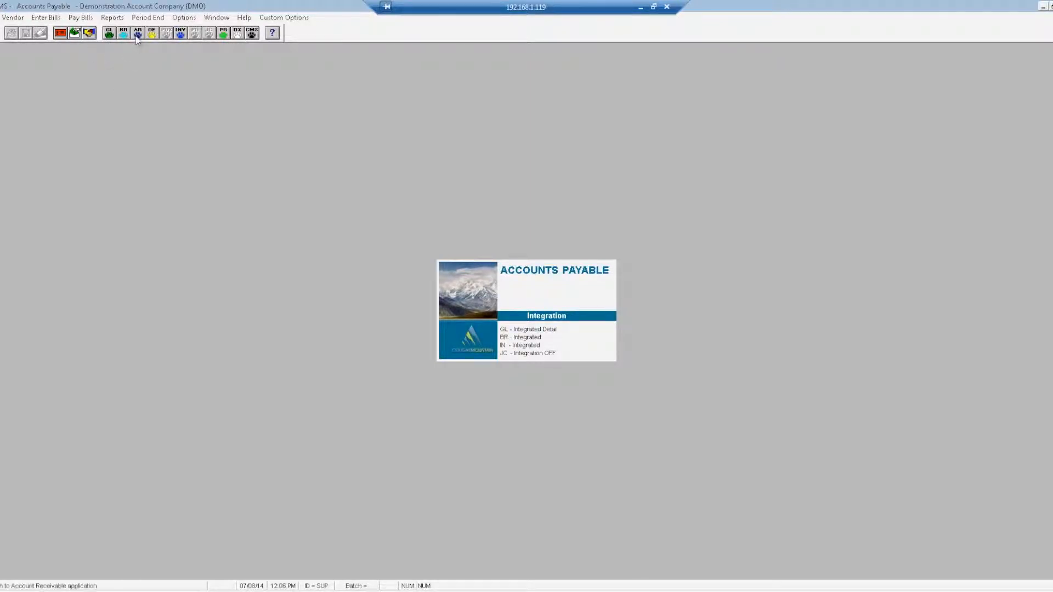
left_click(161, 21)
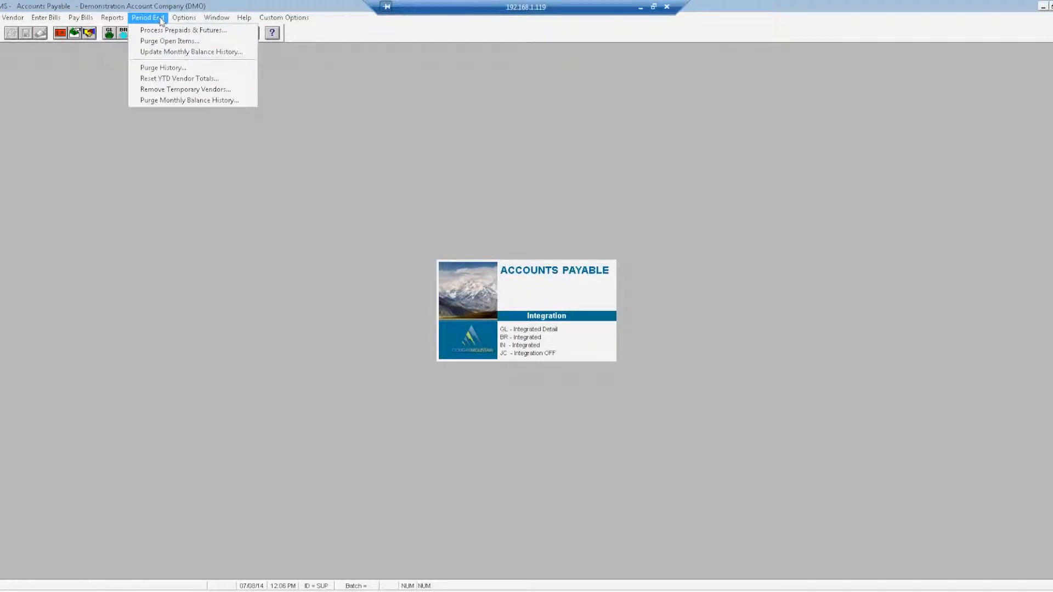
left_click(182, 68)
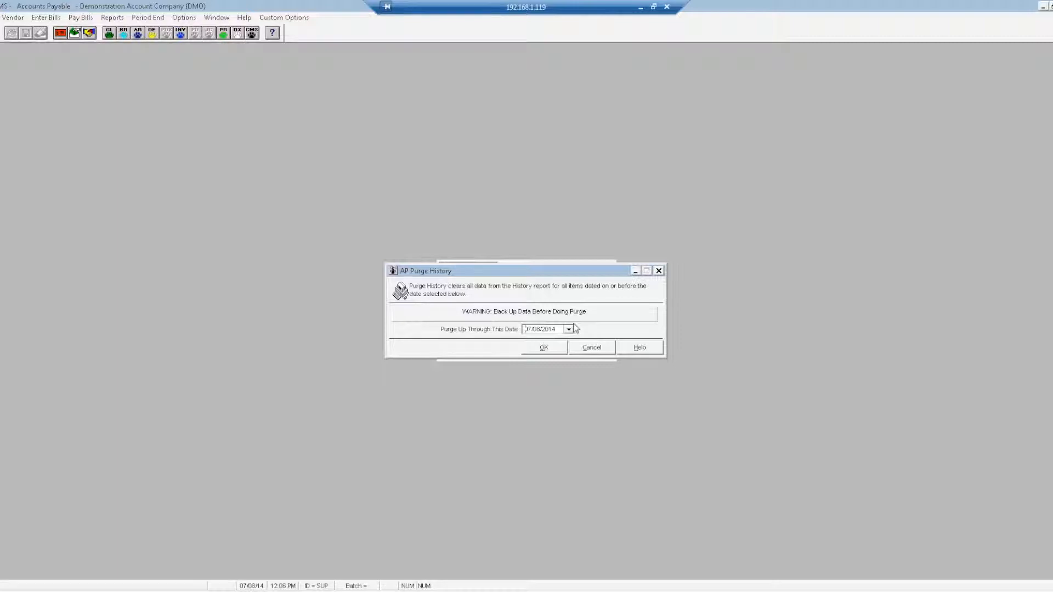
left_click(587, 349)
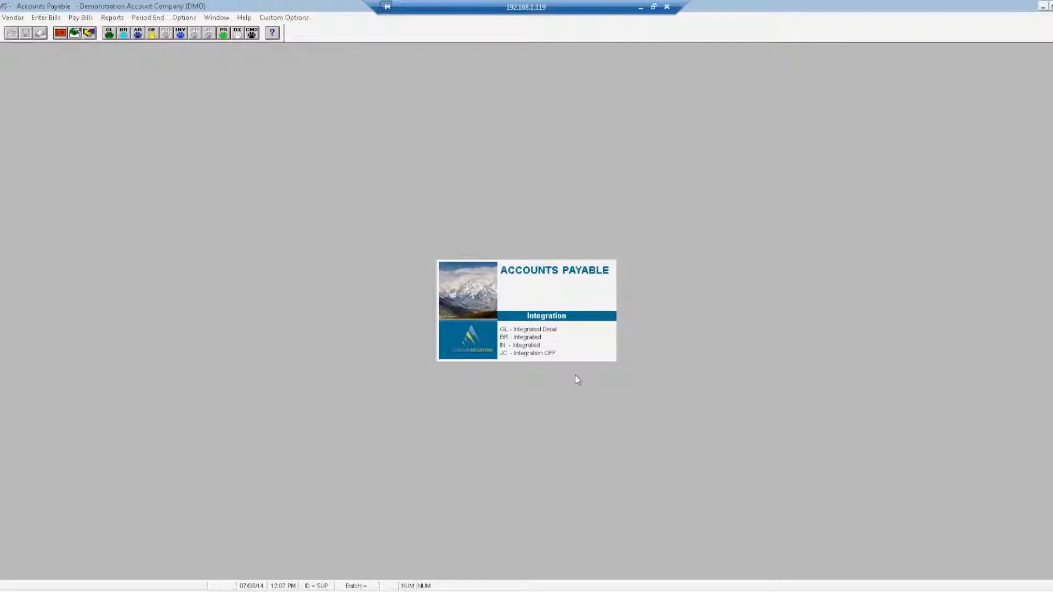
View the Accounts Payable Purge Open Items settings and close them without purging
left_click(138, 21)
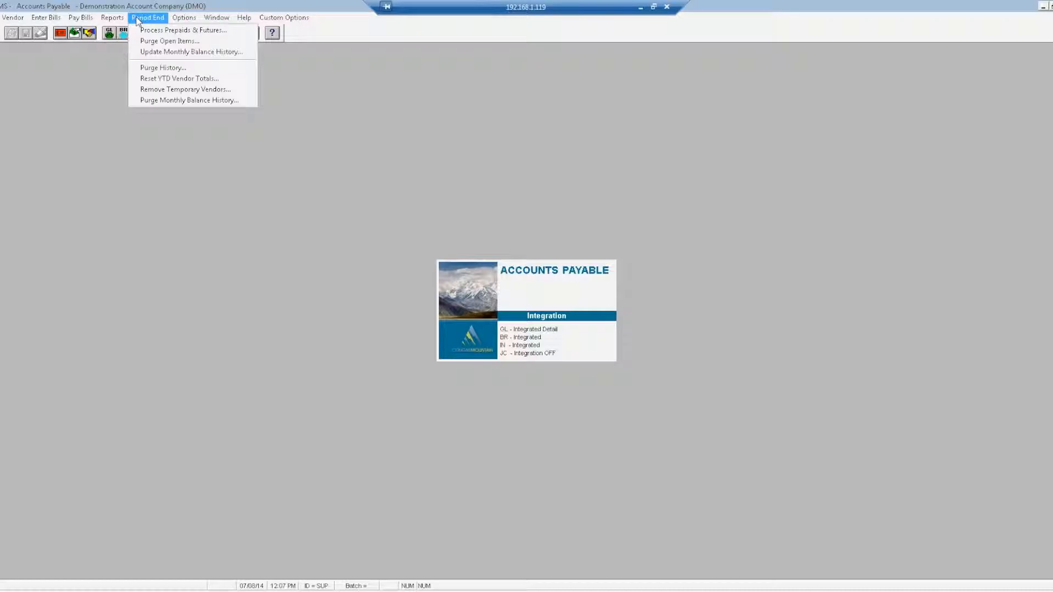
left_click(159, 42)
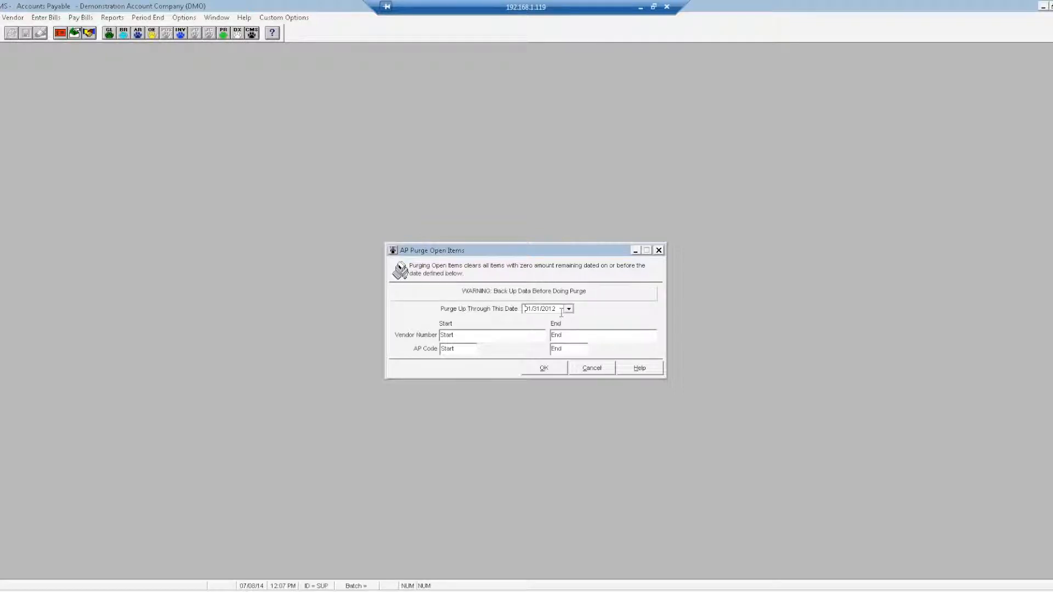
left_click(592, 367)
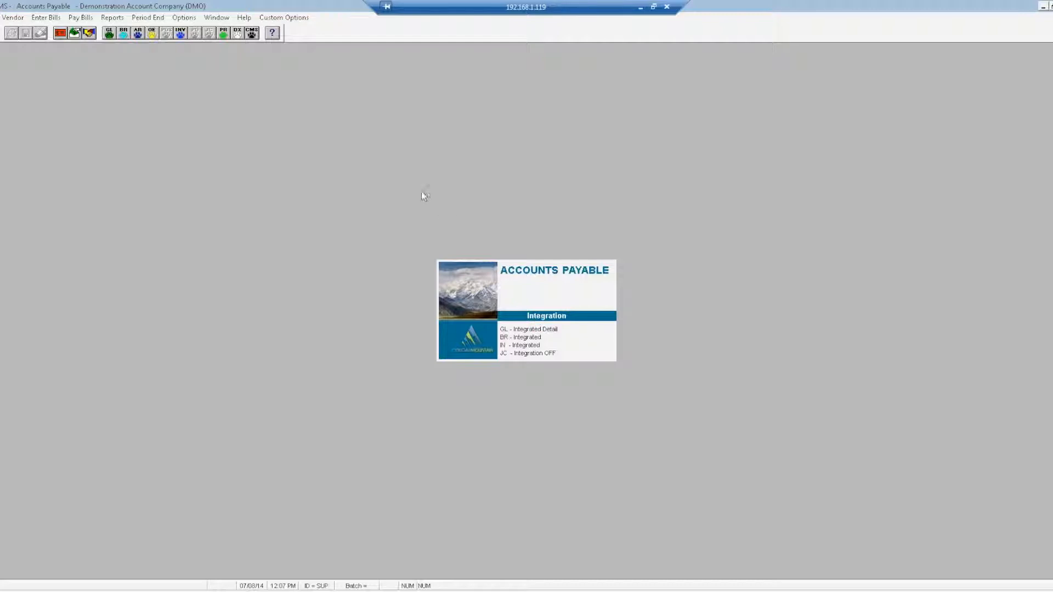
Switch to Payroll, look up the list of existing department codes, and close the Department Codes window
left_click(223, 33)
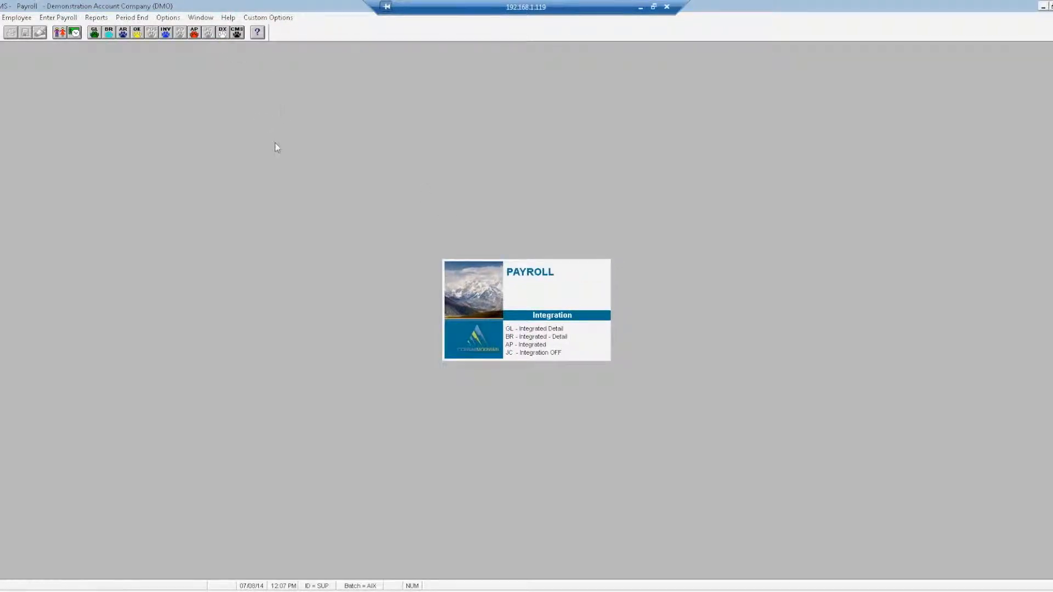
left_click(168, 18)
mouse_move(185, 70)
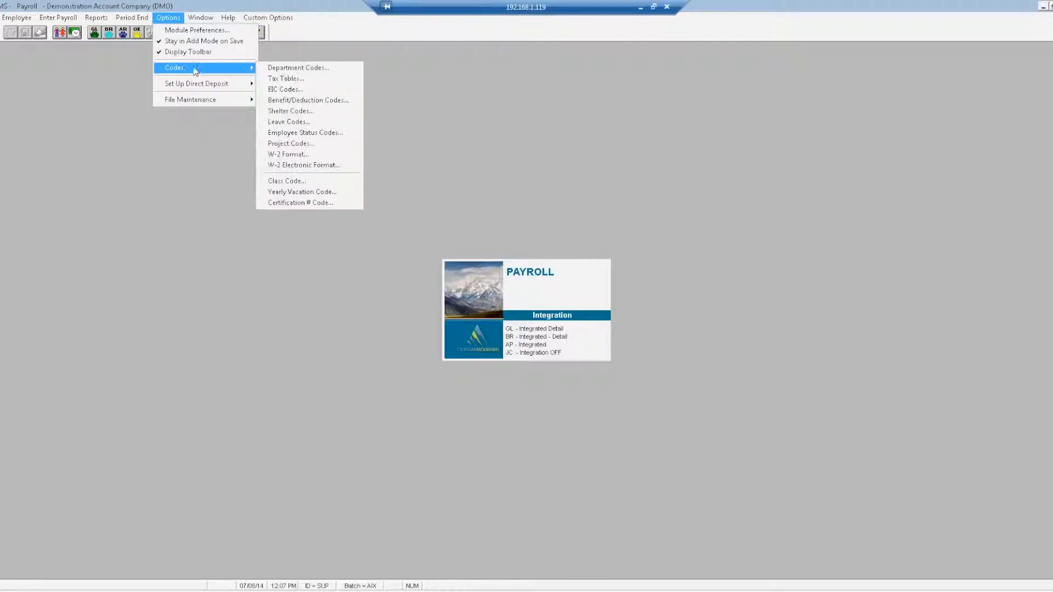
left_click(289, 67)
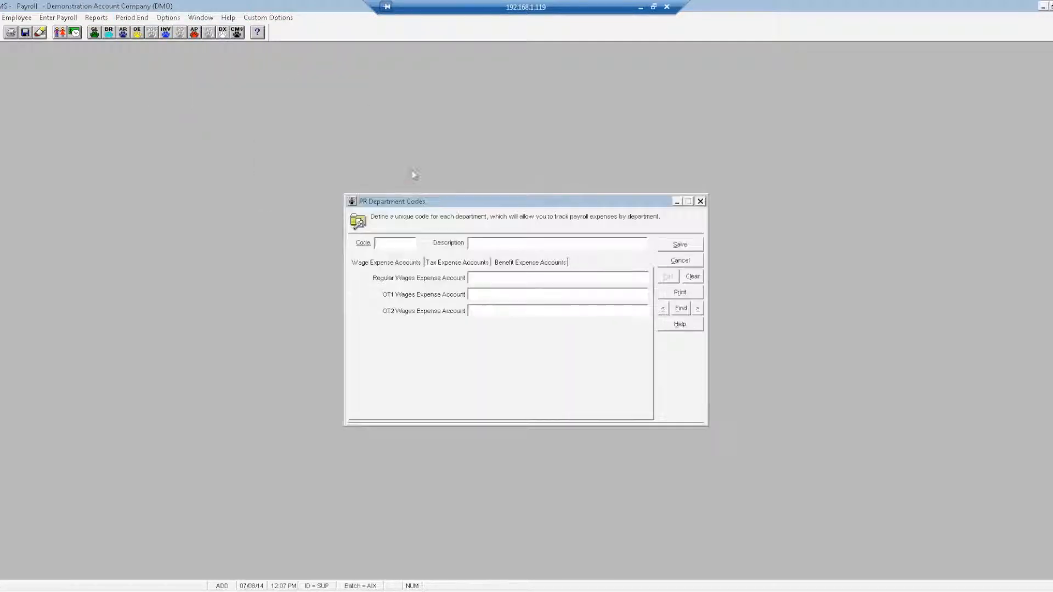
left_click(679, 309)
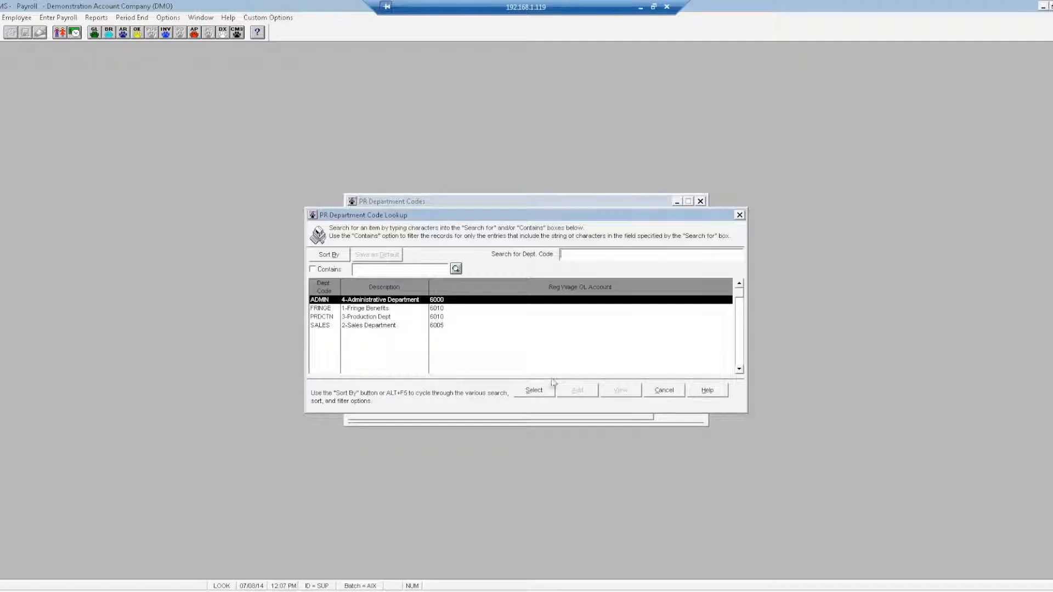
left_click(664, 390)
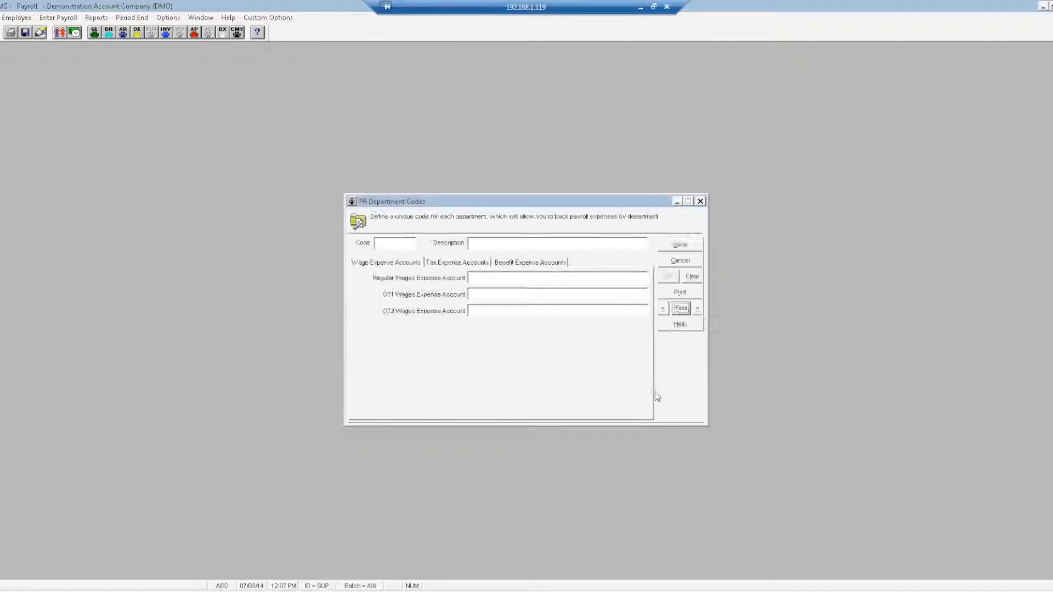
left_click(695, 261)
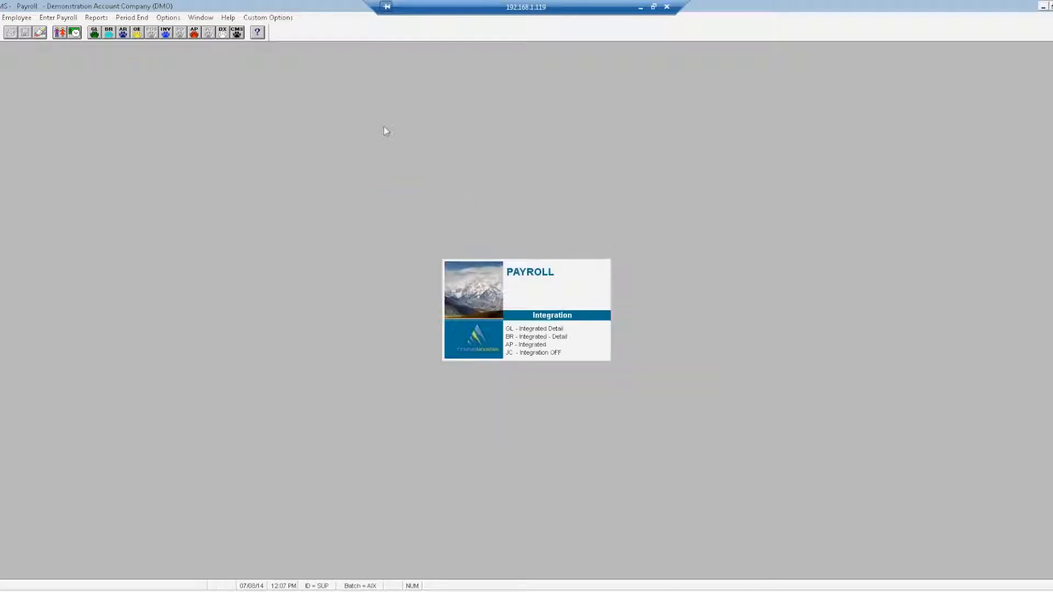
Look up the list of existing payroll benefit/deduction codes and close the Benefit/Deduction Codes window
left_click(165, 18)
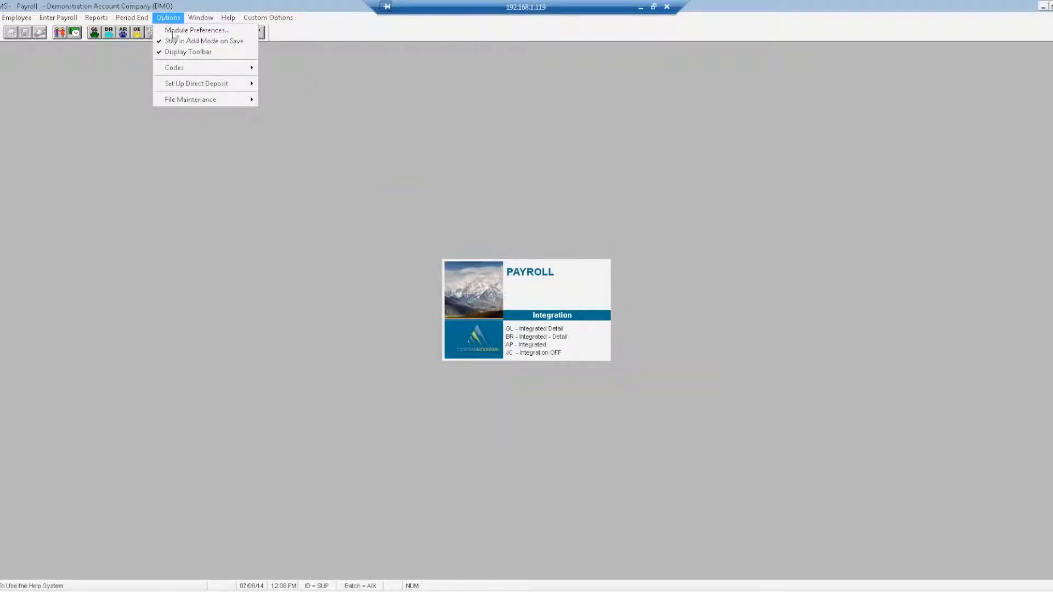
mouse_move(190, 68)
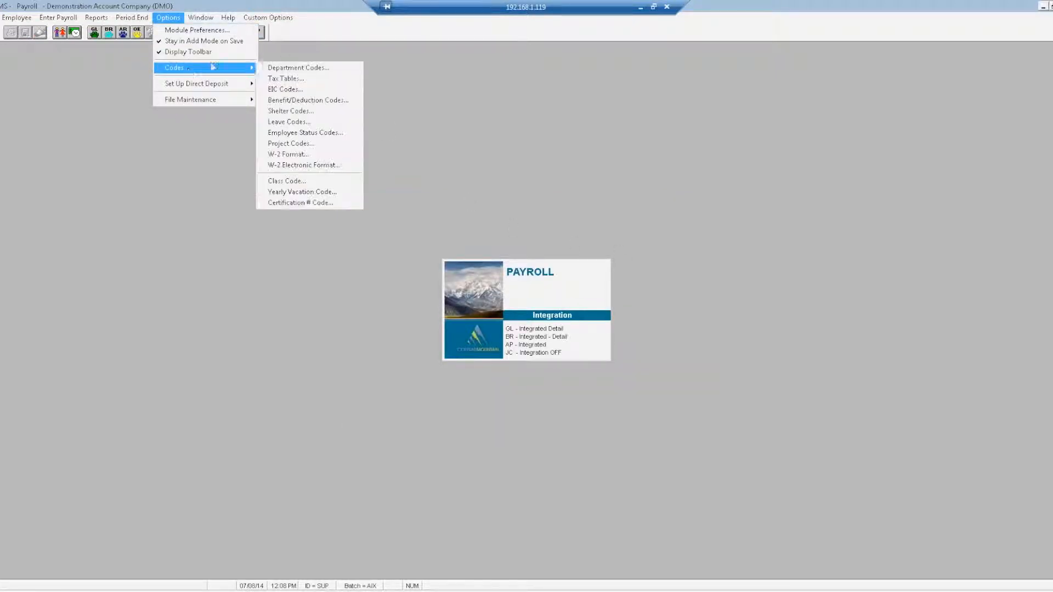
left_click(282, 101)
left_click(657, 299)
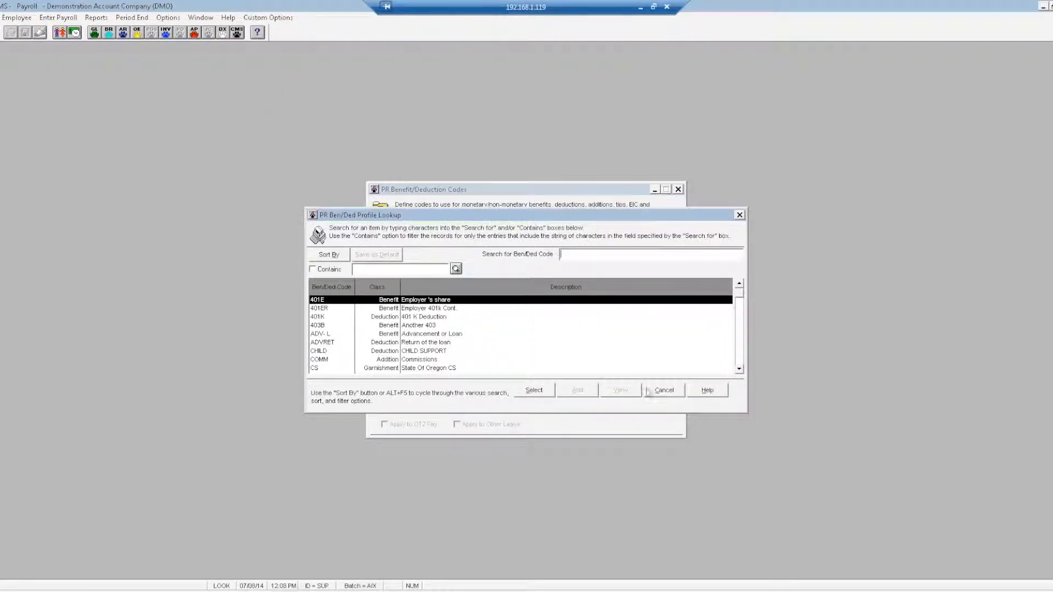
left_click(667, 391)
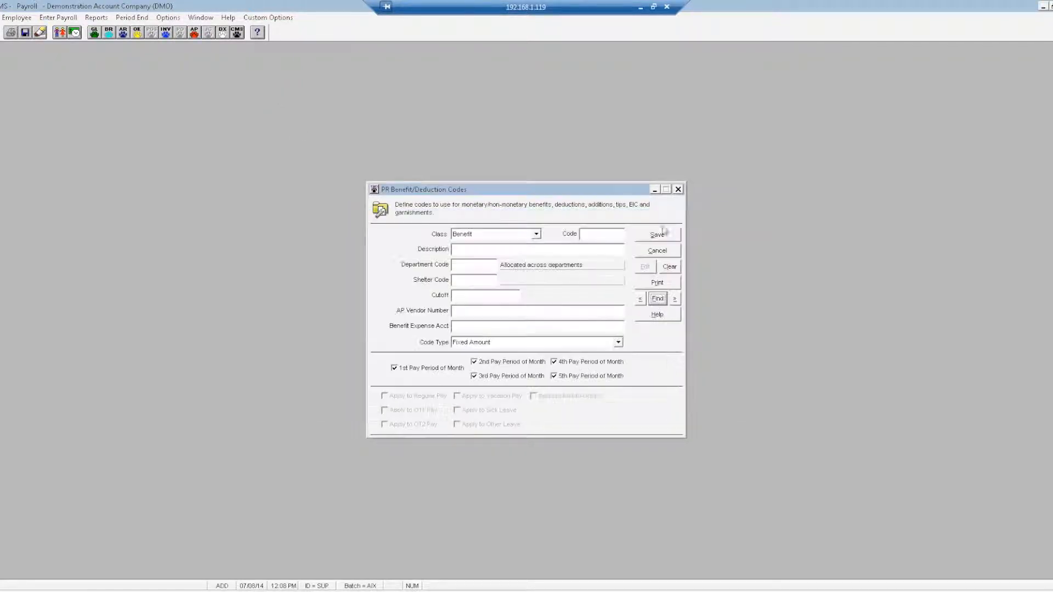
left_click(678, 189)
Display the first employee record, review its benefits and deductions, and close the record
left_click(28, 18)
left_click(32, 30)
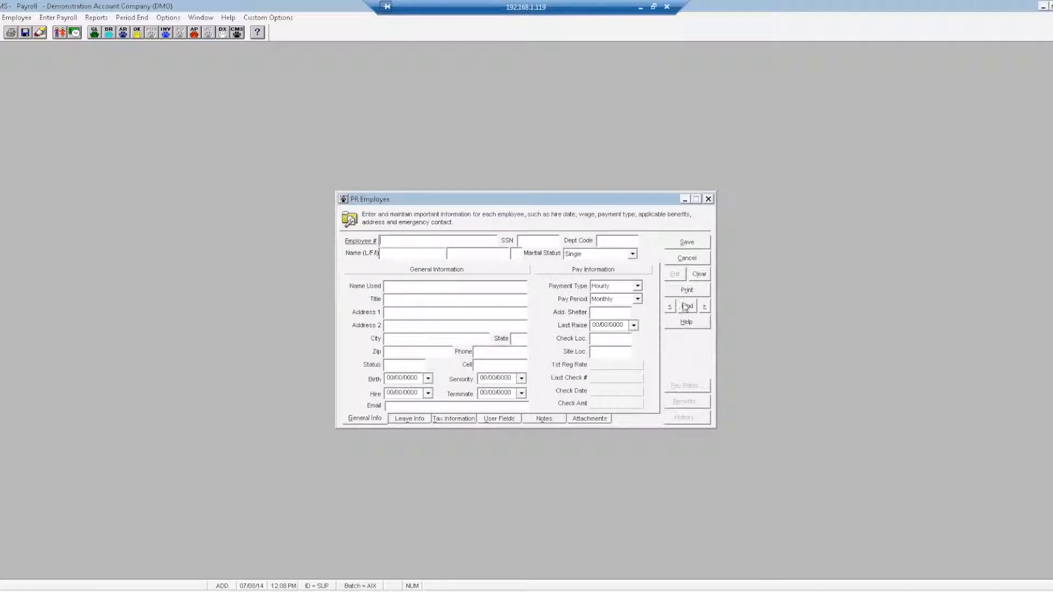
left_click(704, 308)
left_click(686, 402)
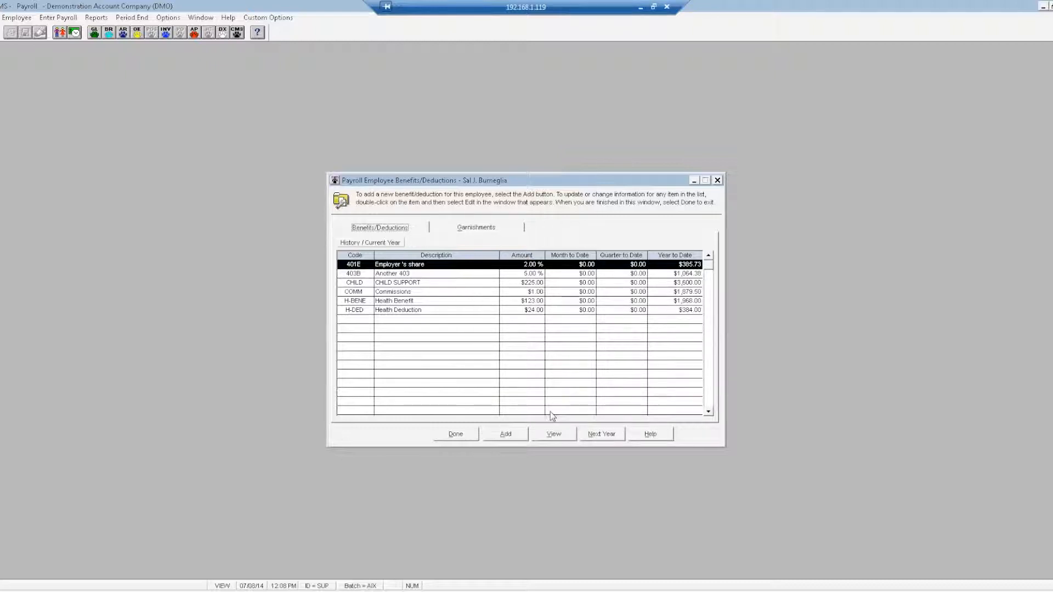
left_click(454, 434)
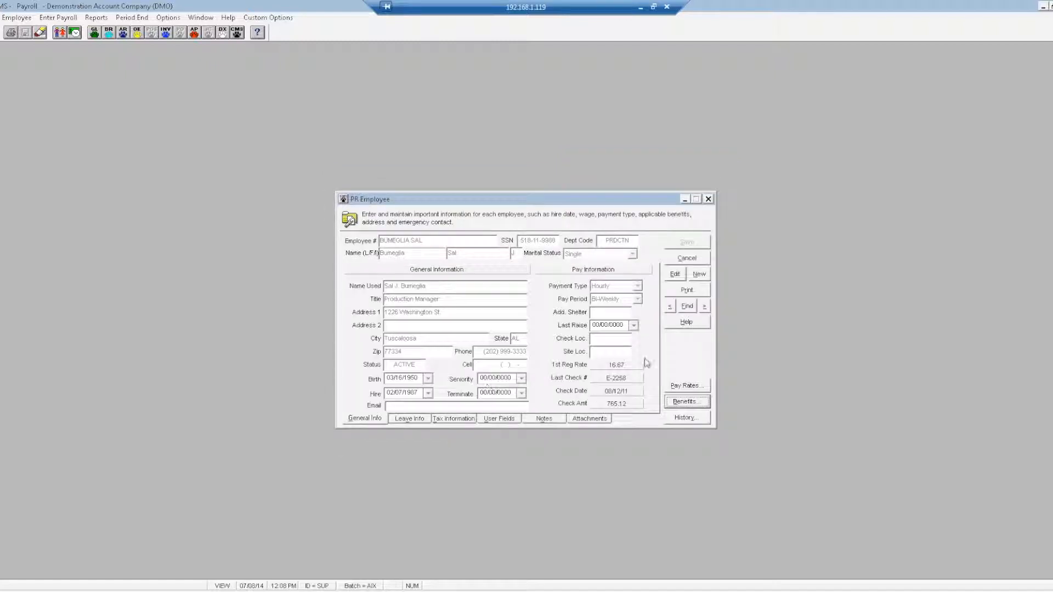
left_click(693, 259)
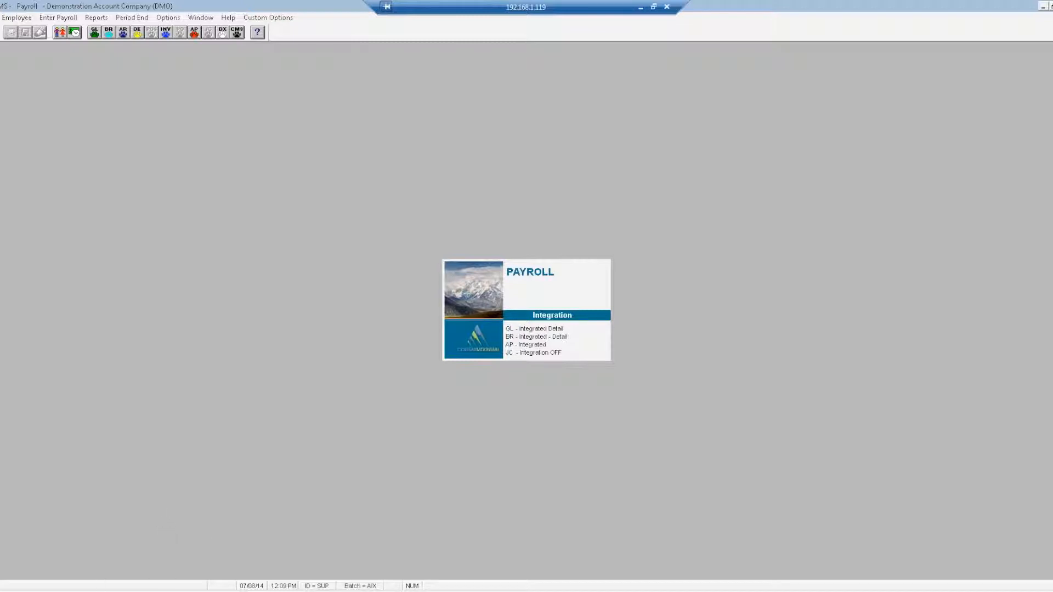
Switch to Windows Explorer and open the CMSWIN program folder on Local Disk (C:)
key("super+e")
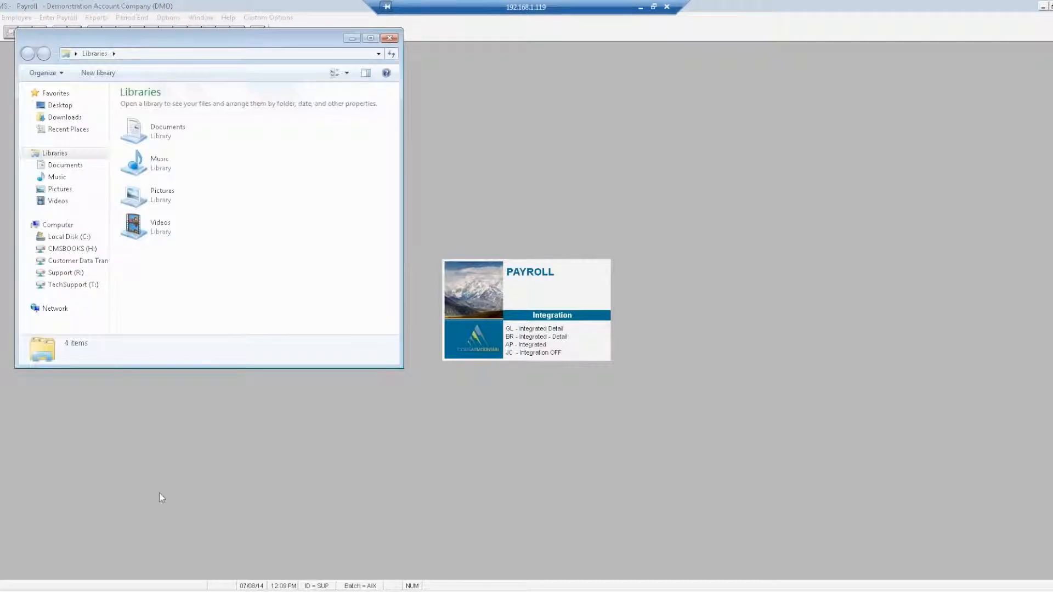
left_click(85, 239)
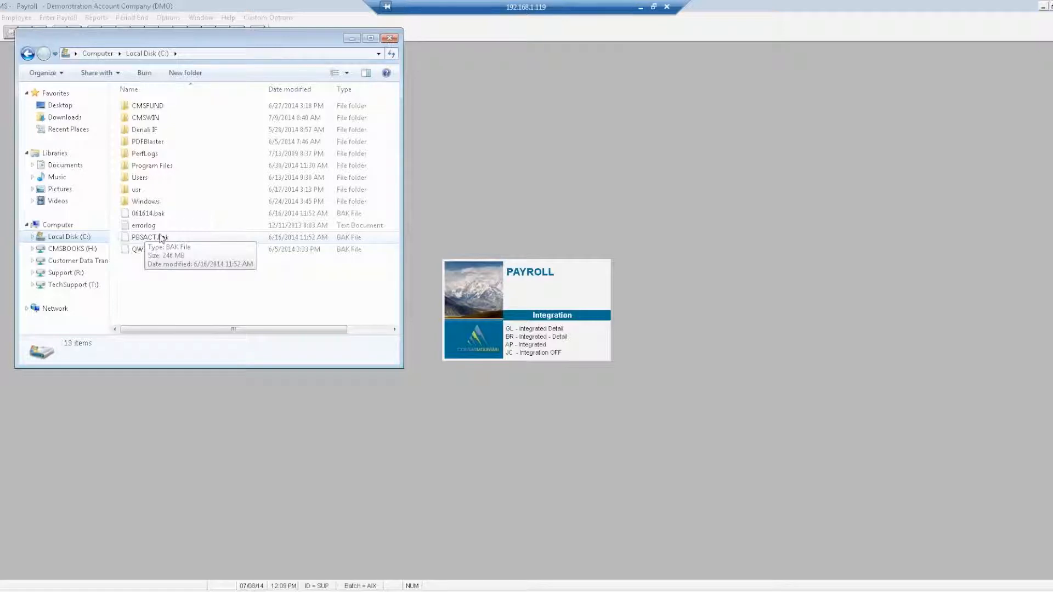
left_click(148, 142)
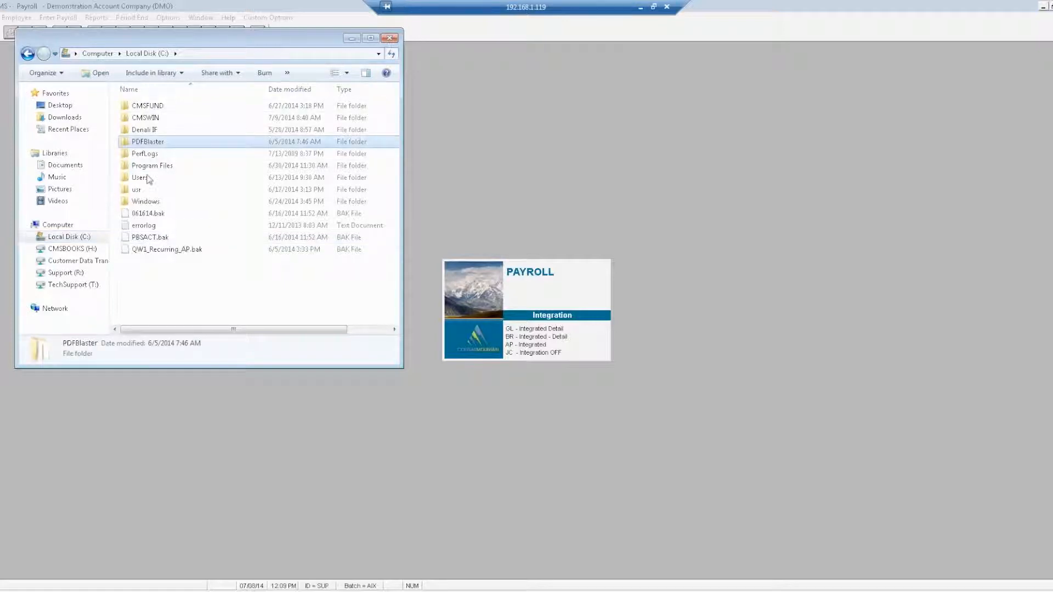
left_click(158, 119)
double_click(158, 121)
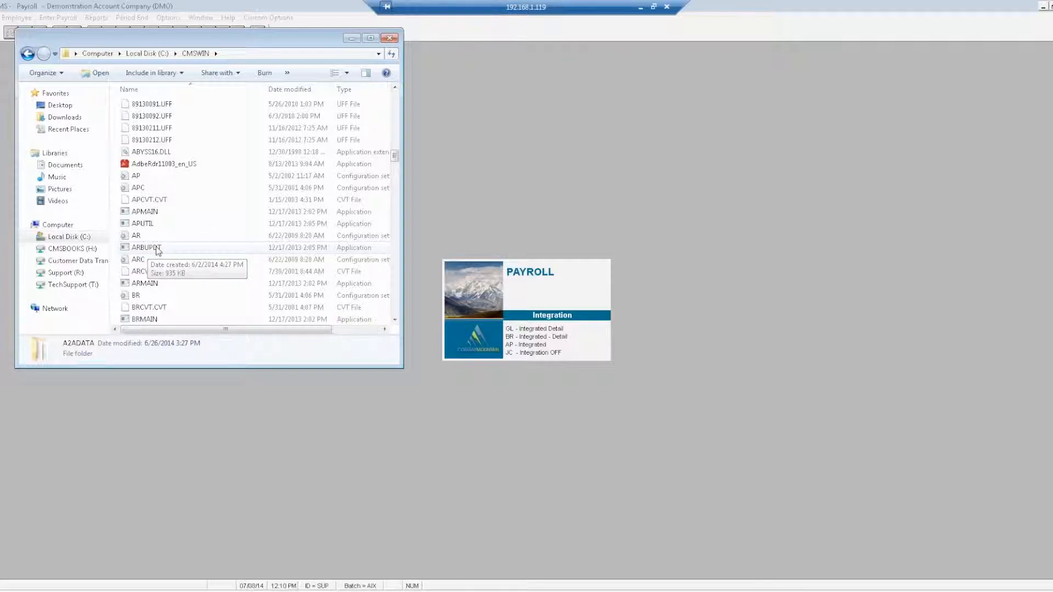
Launch the ARBUPDT repair utility, choose Repair Indexes for Open and History, and exit without running the repair
double_click(157, 249)
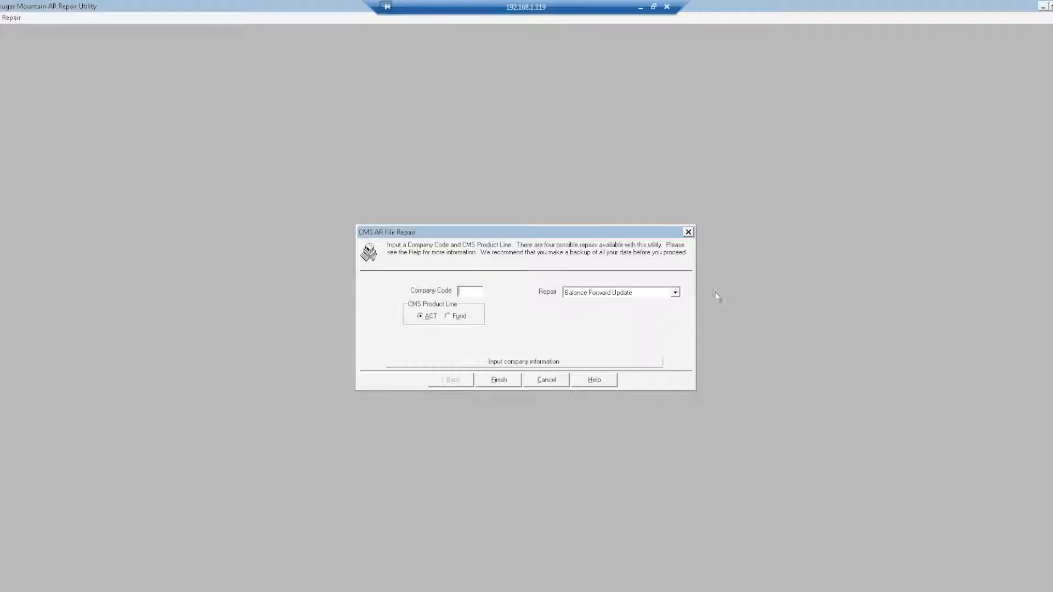
left_click(677, 293)
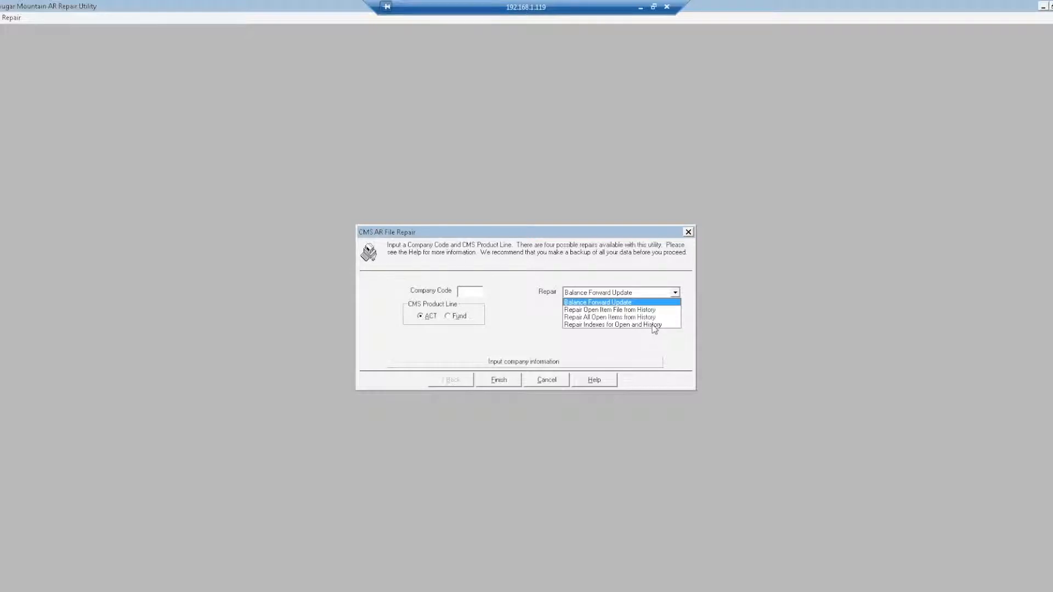
left_click(653, 325)
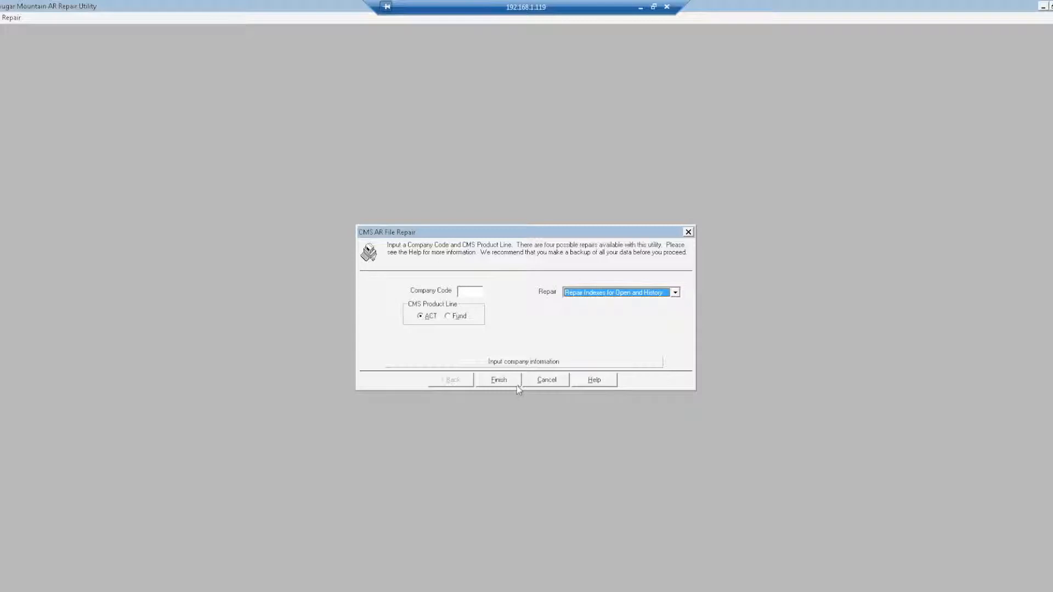
left_click(548, 380)
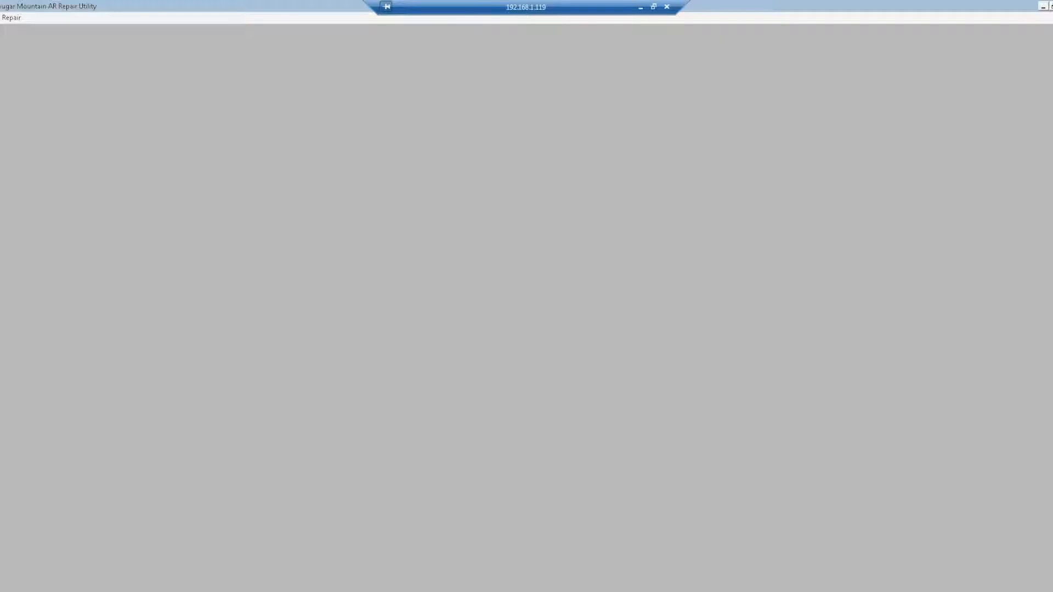
left_click(1052, 6)
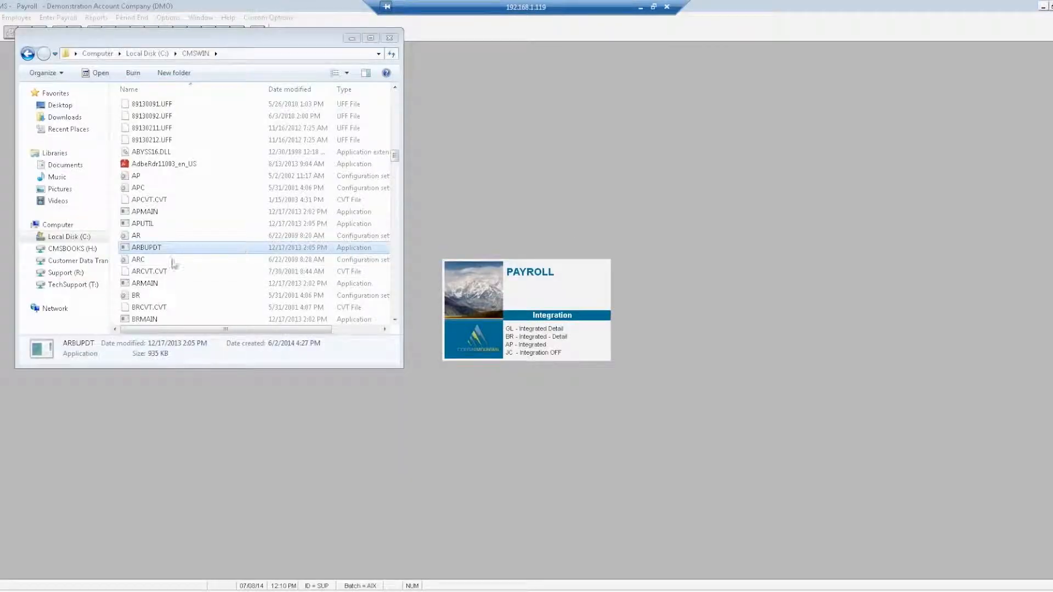
Find and launch the Inupdt inventory repair utility, view its INMAT File Repair settings, and exit it and the CMSWIN folder without running the repair
left_click(156, 289)
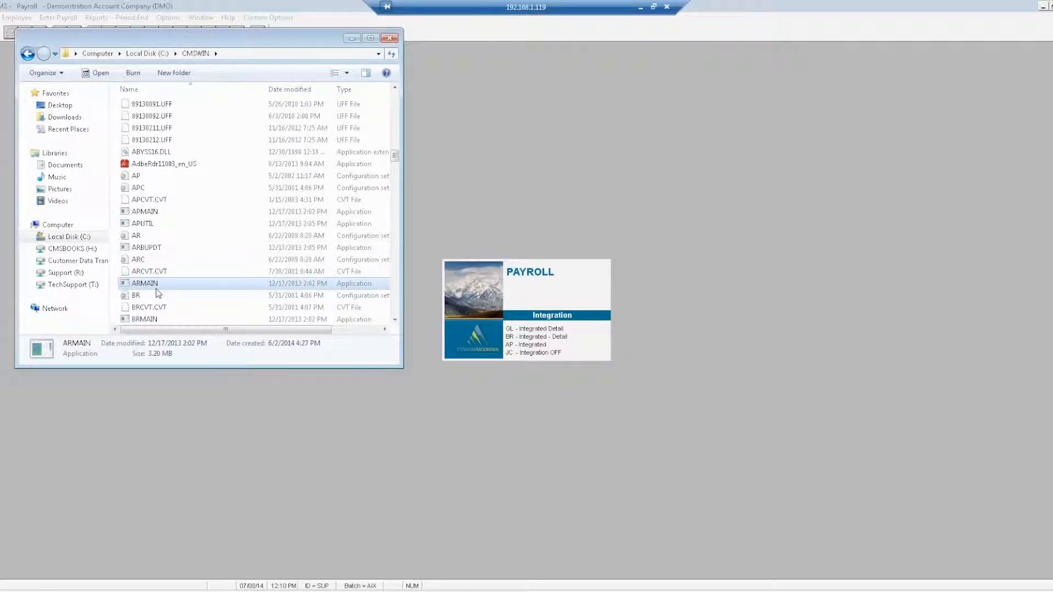
key("i")
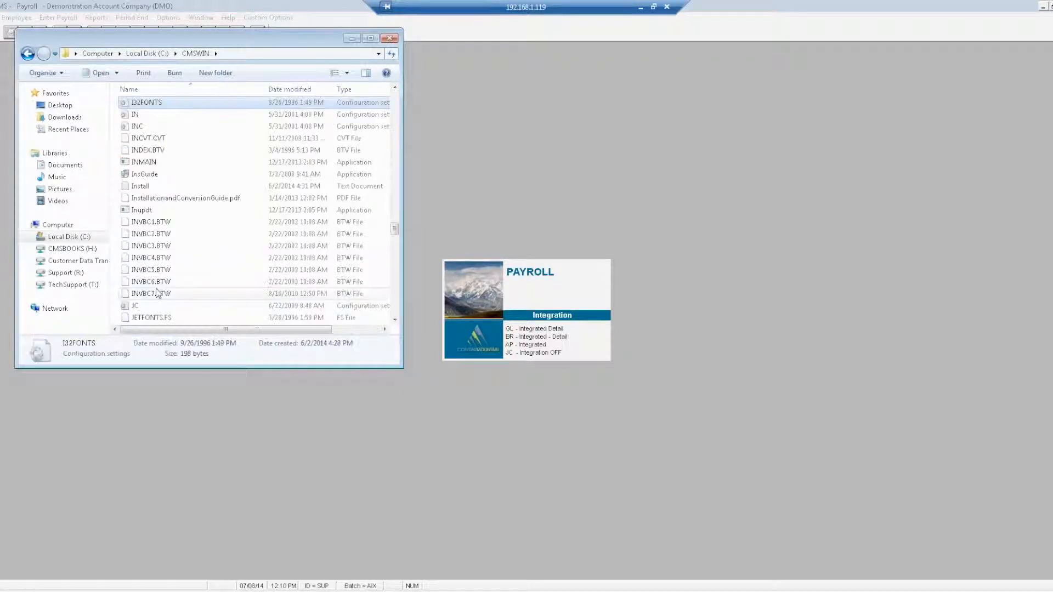
double_click(151, 213)
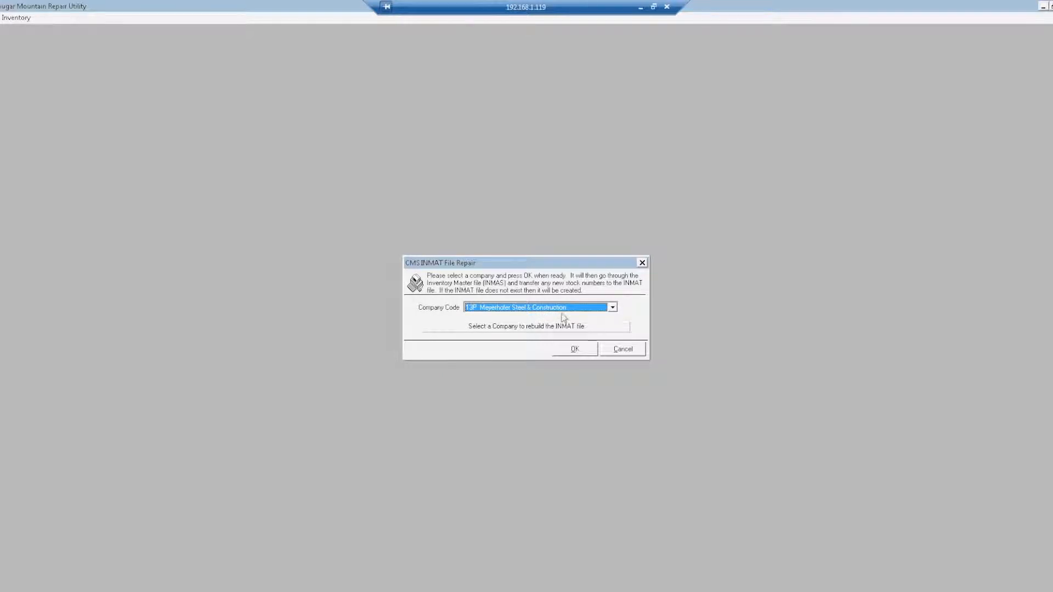
left_click(619, 351)
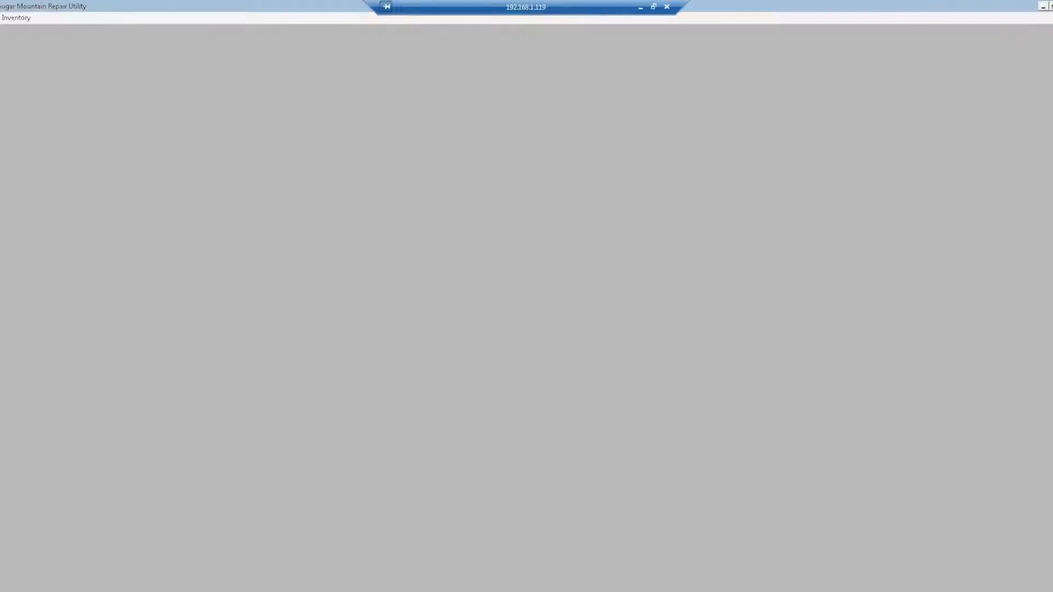
left_click(1052, 6)
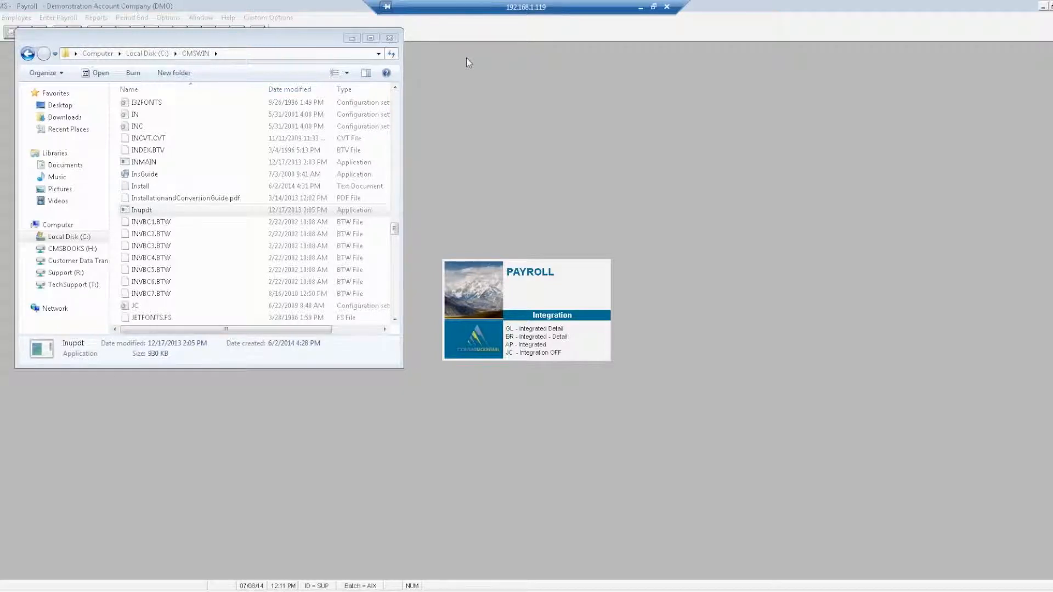
left_click(389, 38)
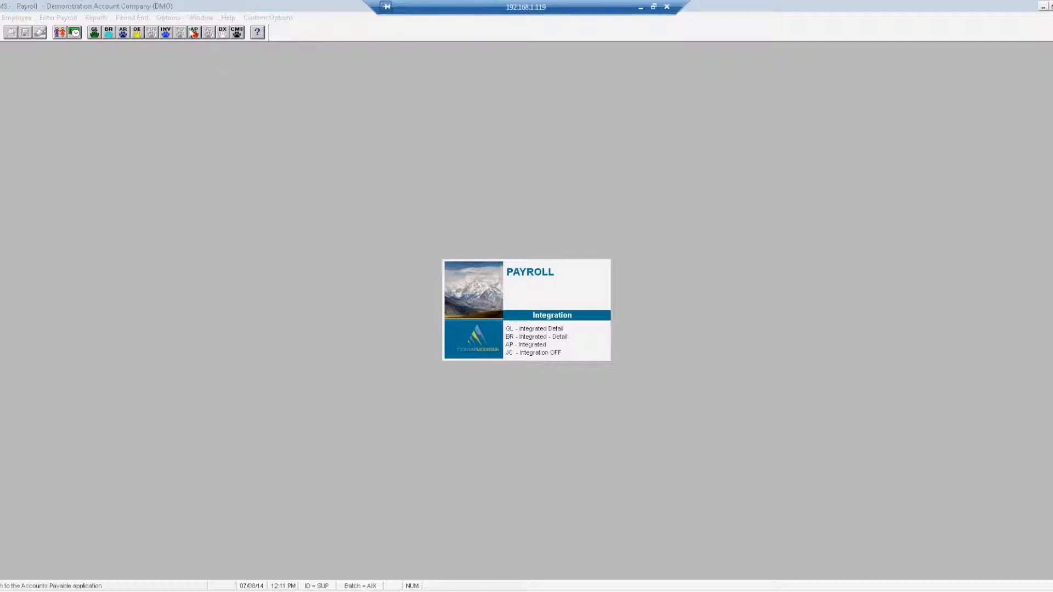
Switch to Accounts Payable, view the AP Control Report settings, and close them without running the report
left_click(195, 35)
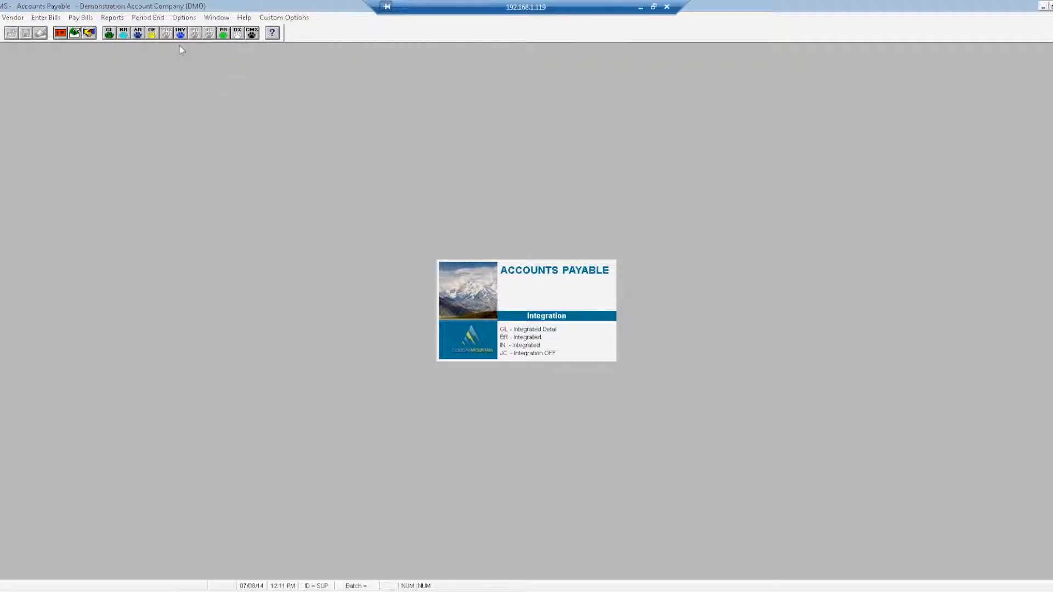
left_click(113, 19)
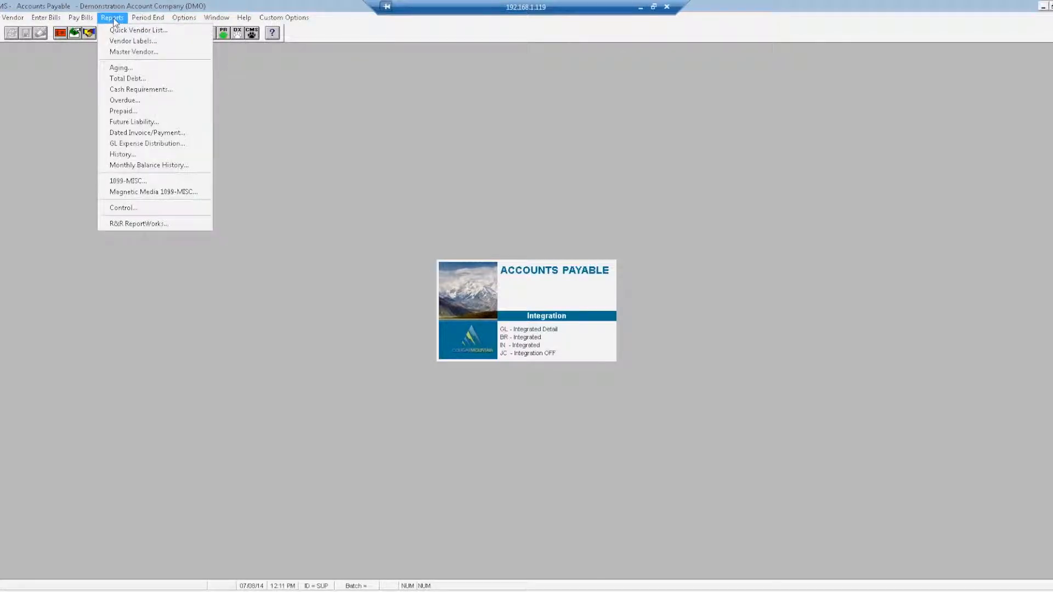
left_click(142, 211)
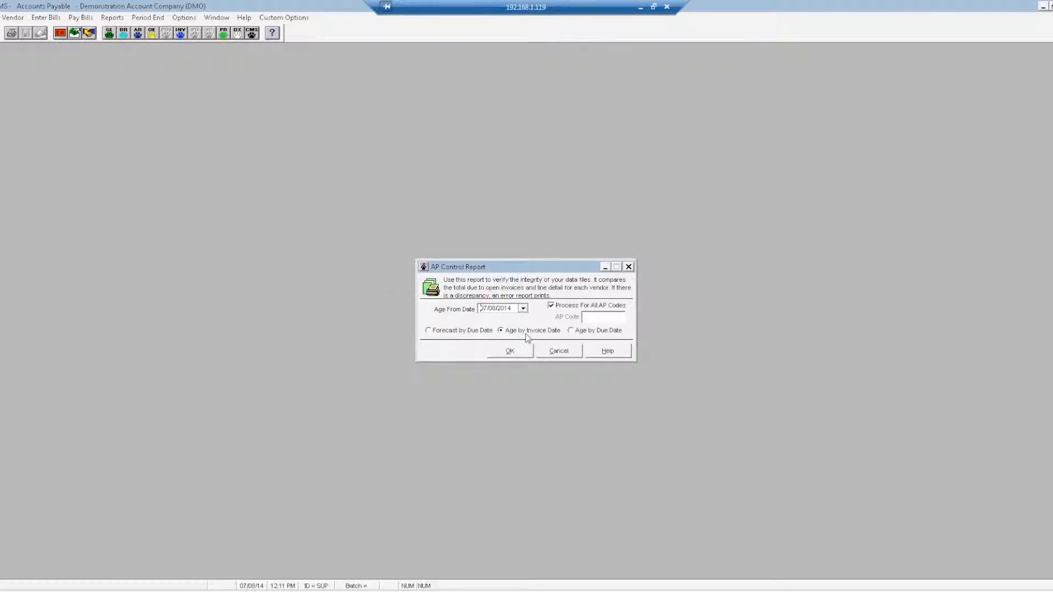
left_click(574, 356)
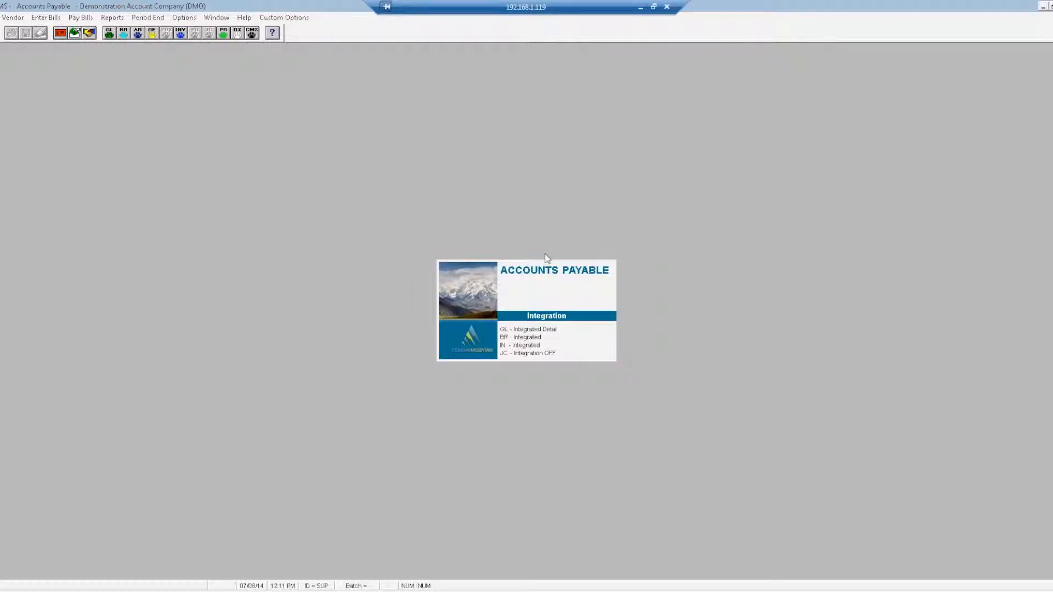